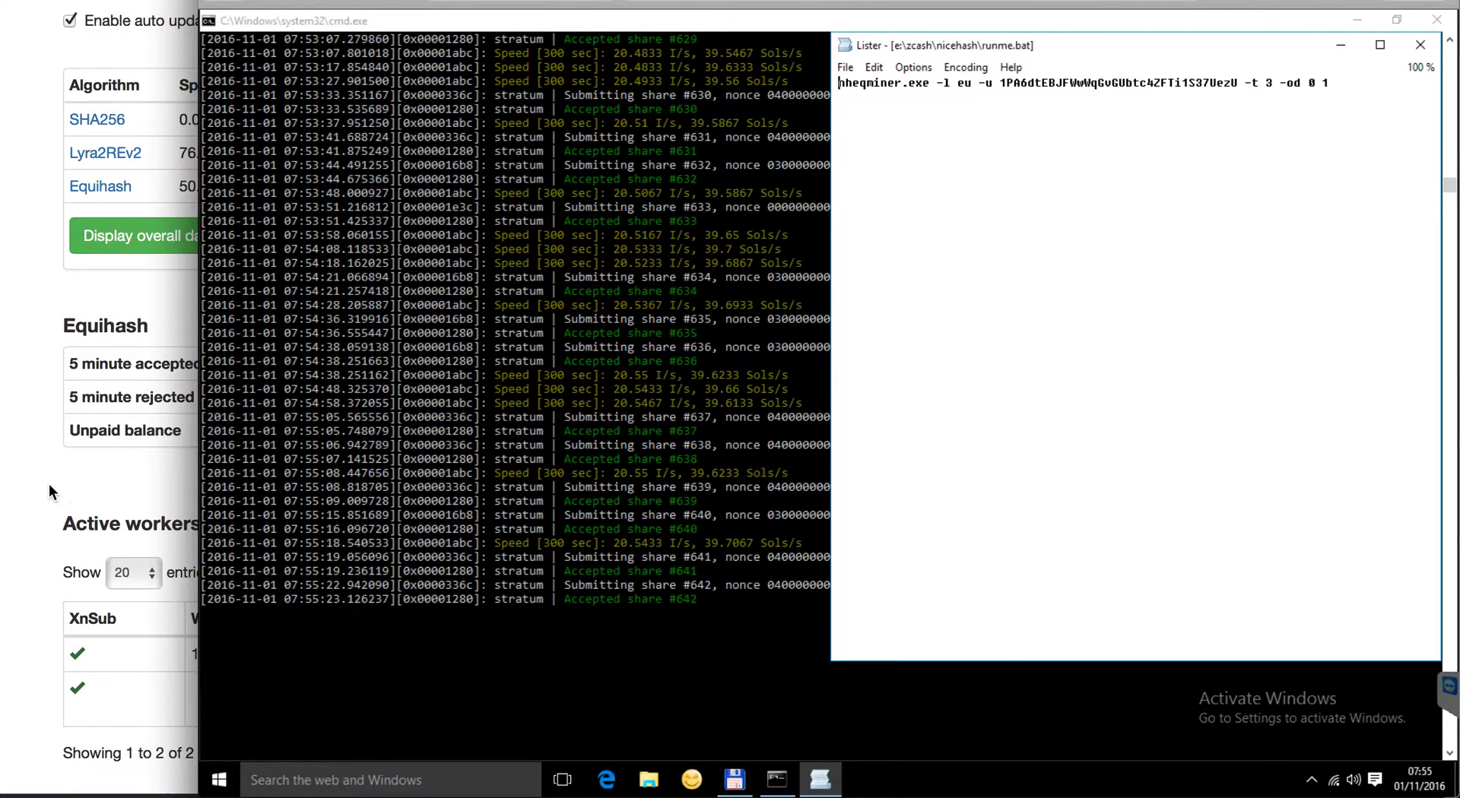
- Bring up the NiceHash stats page and highlight the second worker's 38.08 Sol/s and rejected speeds
left_click(57, 478)
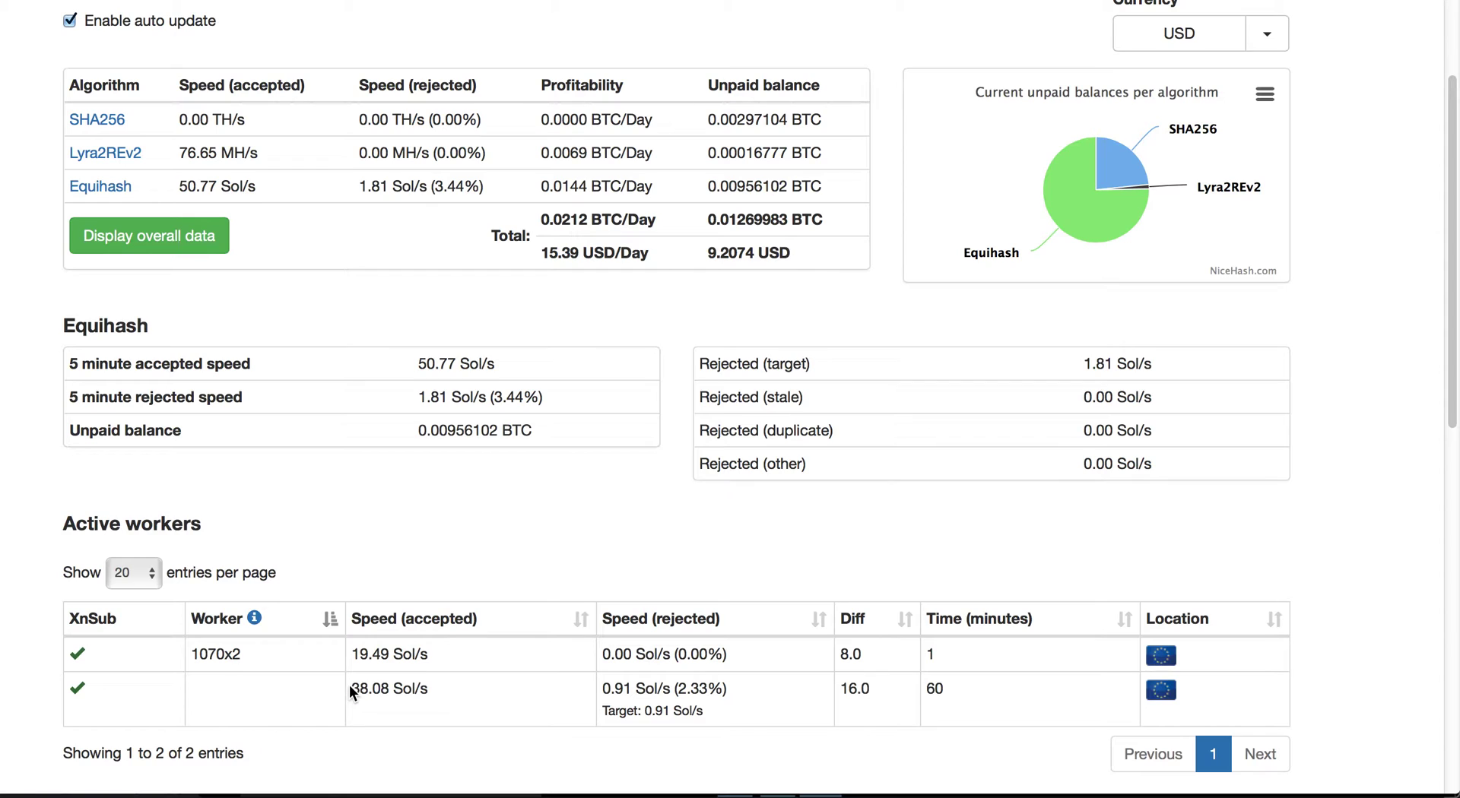
left_click_drag(355, 688, 387, 690)
left_click_drag(606, 689, 713, 705)
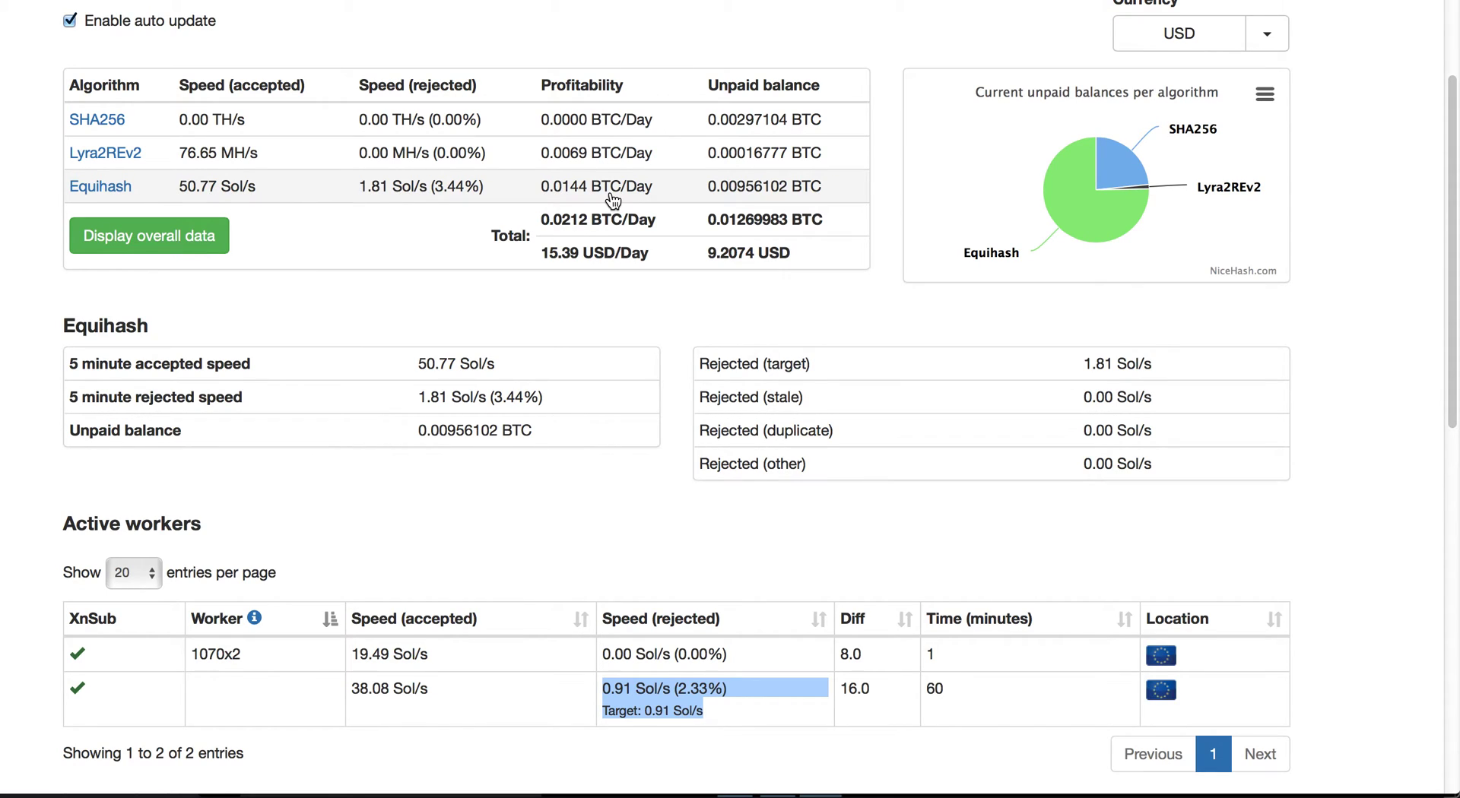
left_click(587, 202)
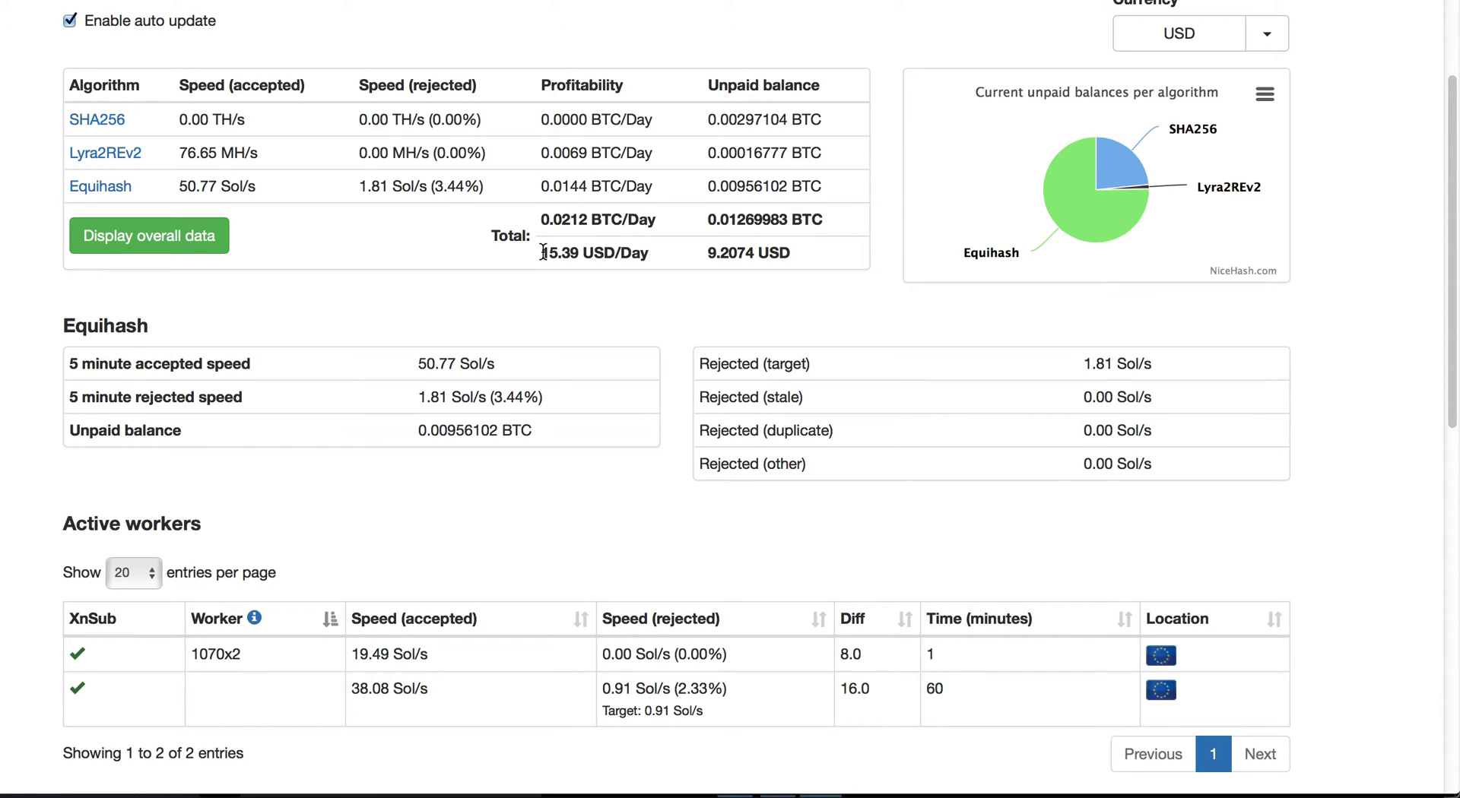
left_click_drag(543, 252, 646, 253)
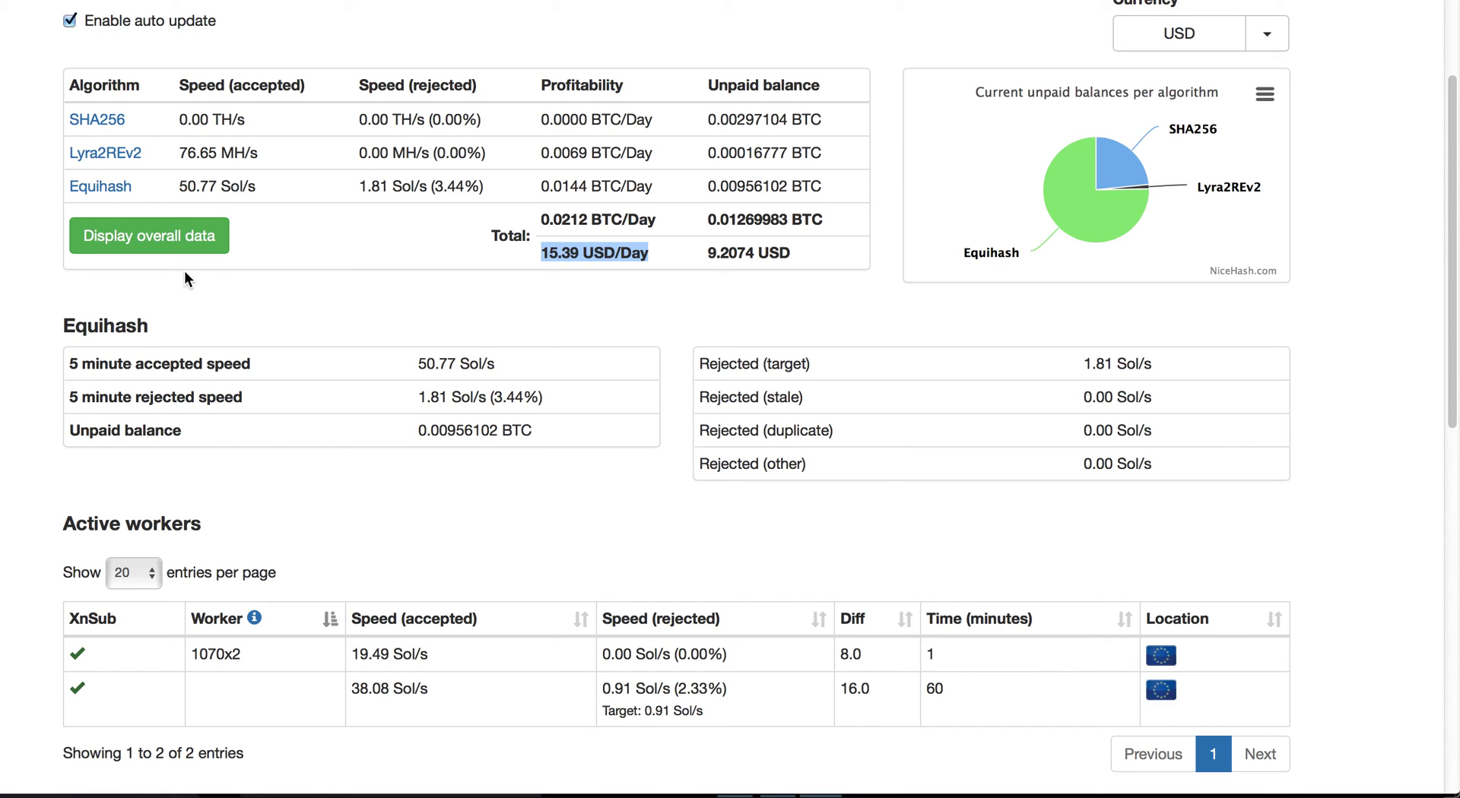
left_click(191, 655)
double_click(235, 656)
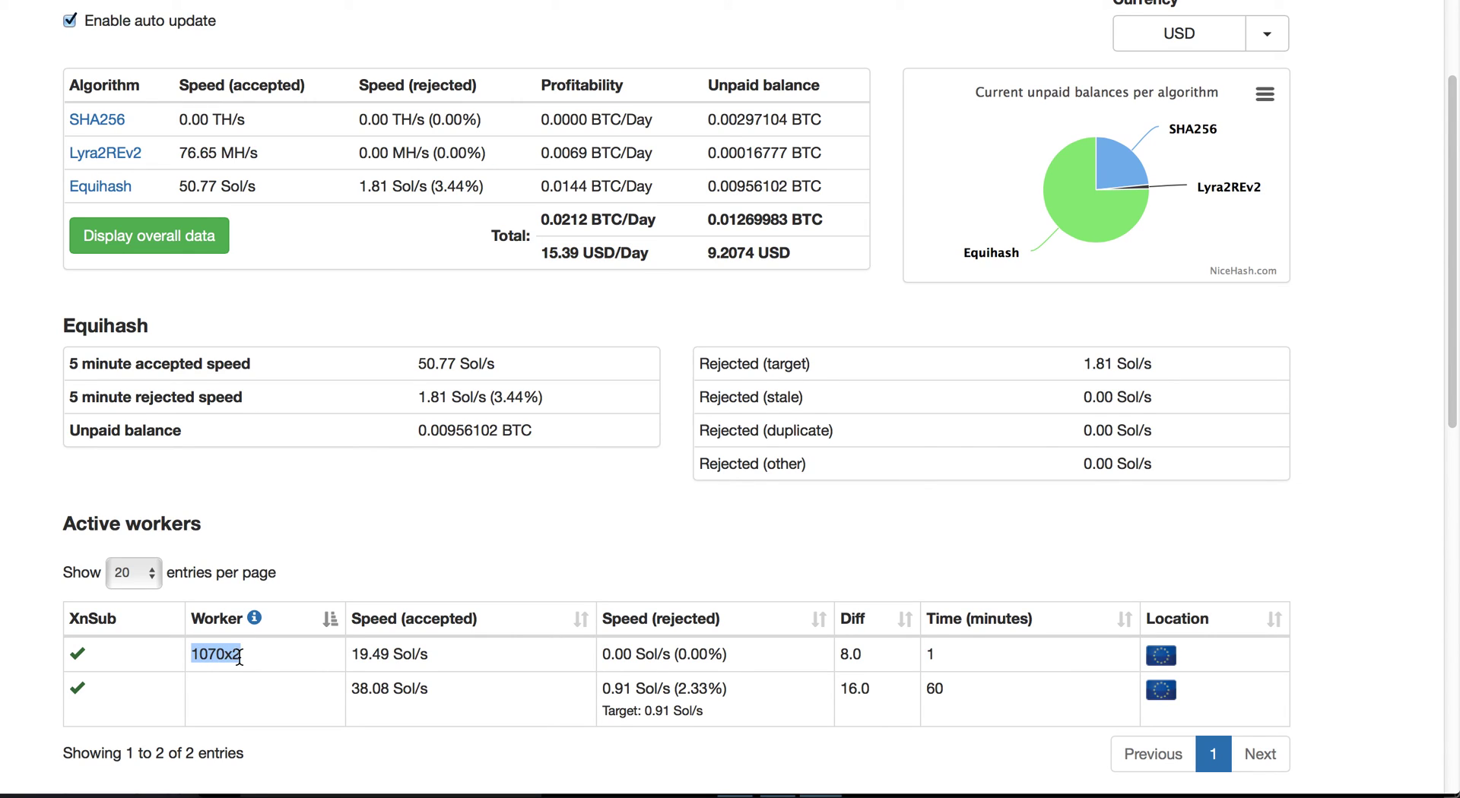